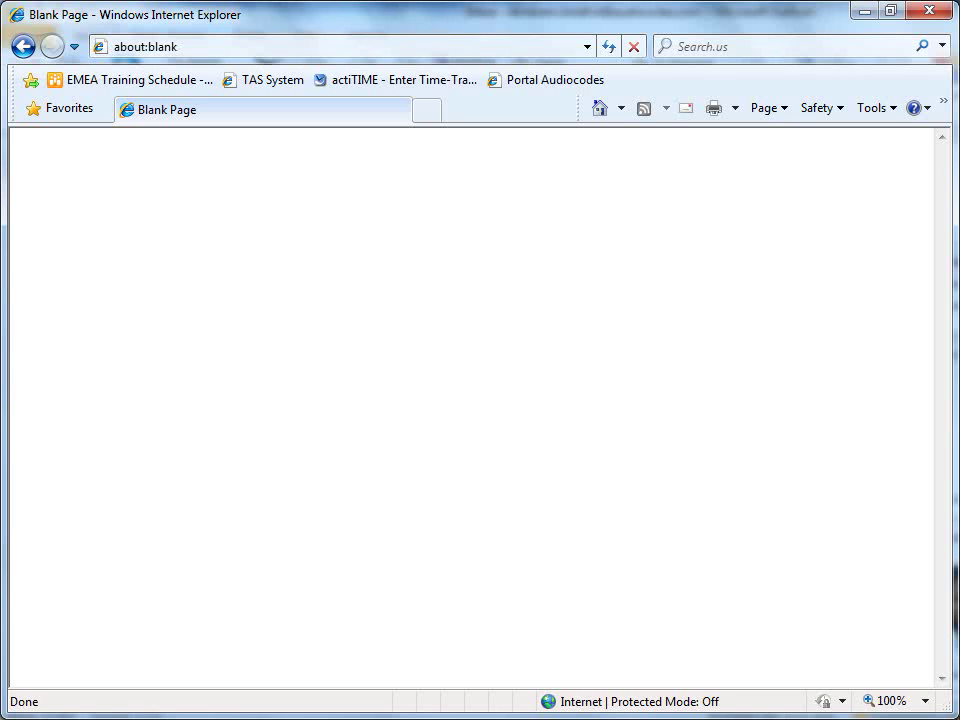
pyautogui.click(208, 47)
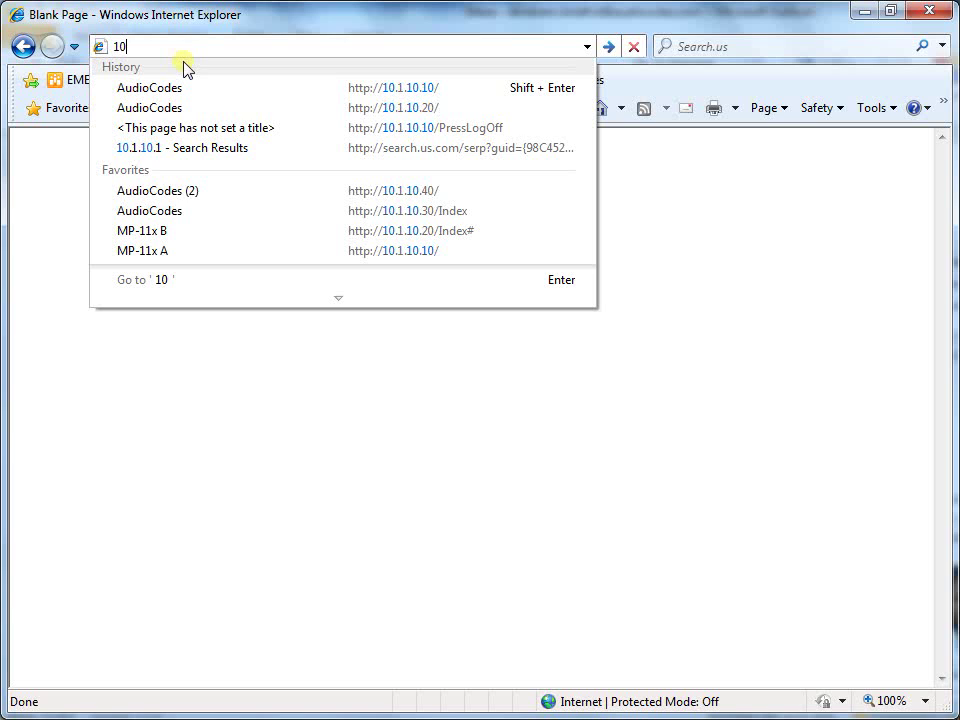
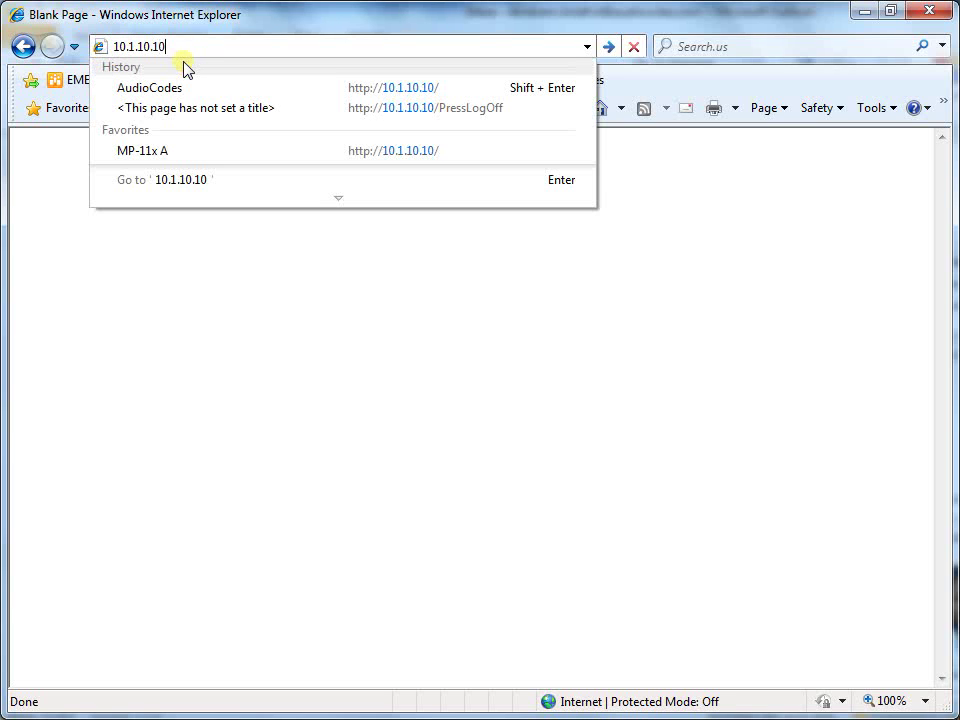
pyautogui.press('Return')
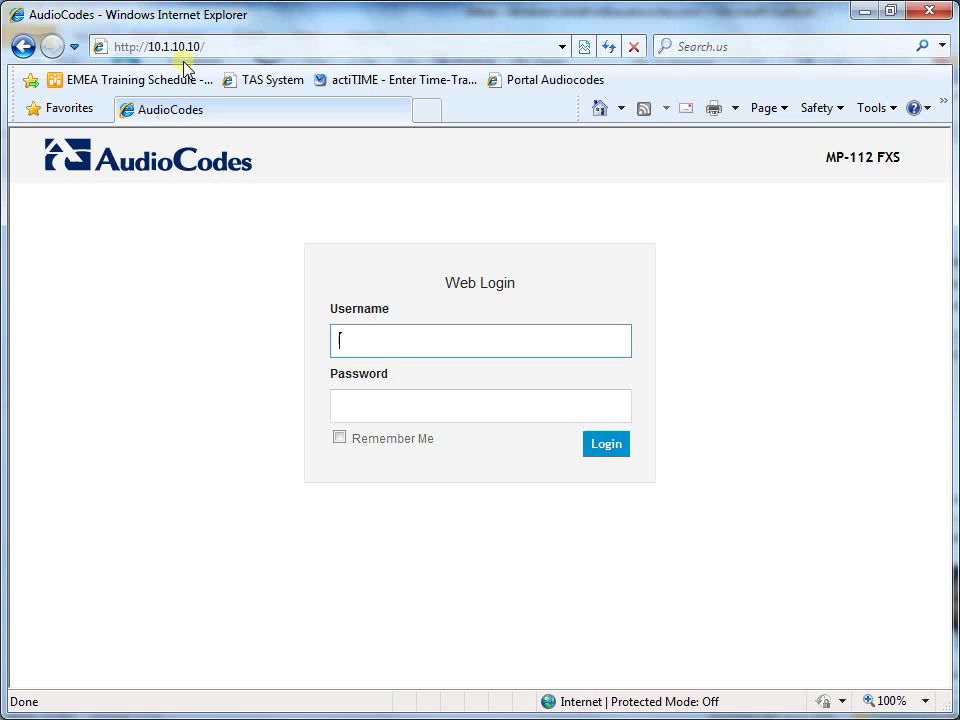
pyautogui.click(389, 403)
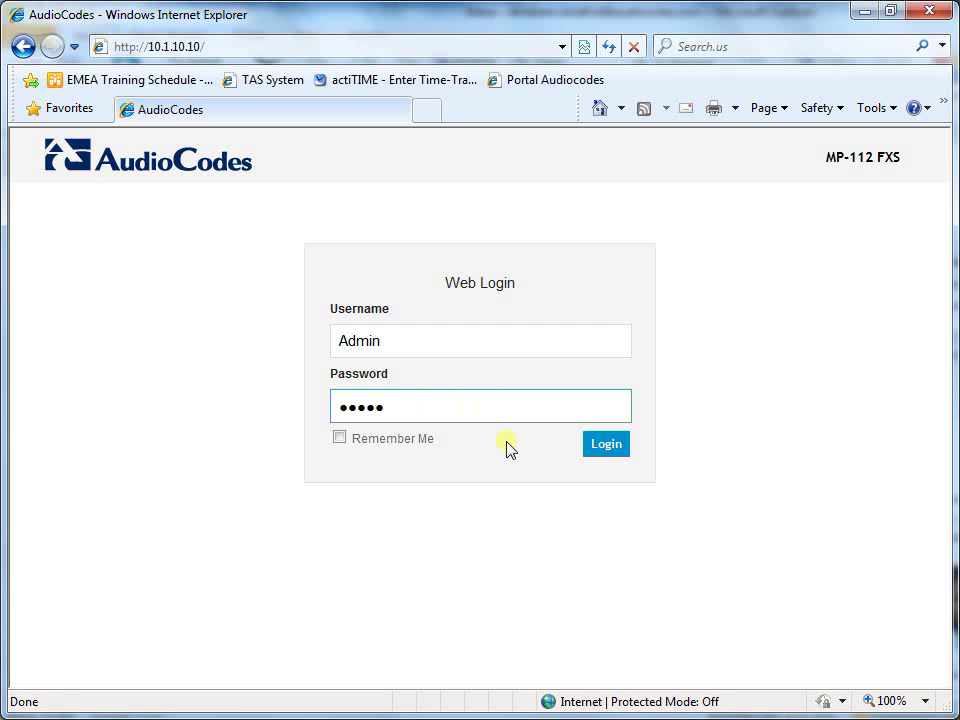
pyautogui.click(606, 446)
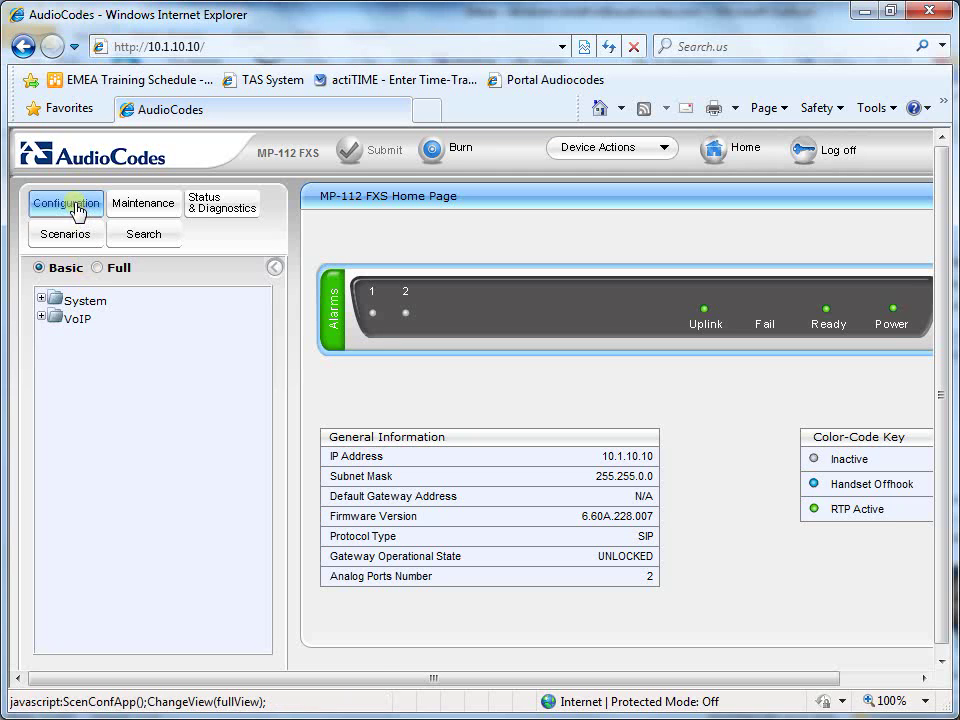
# Step: Open VoIP > Network > IP Interfaces Table to view the gateway's IP settings
pyautogui.click(41, 318)
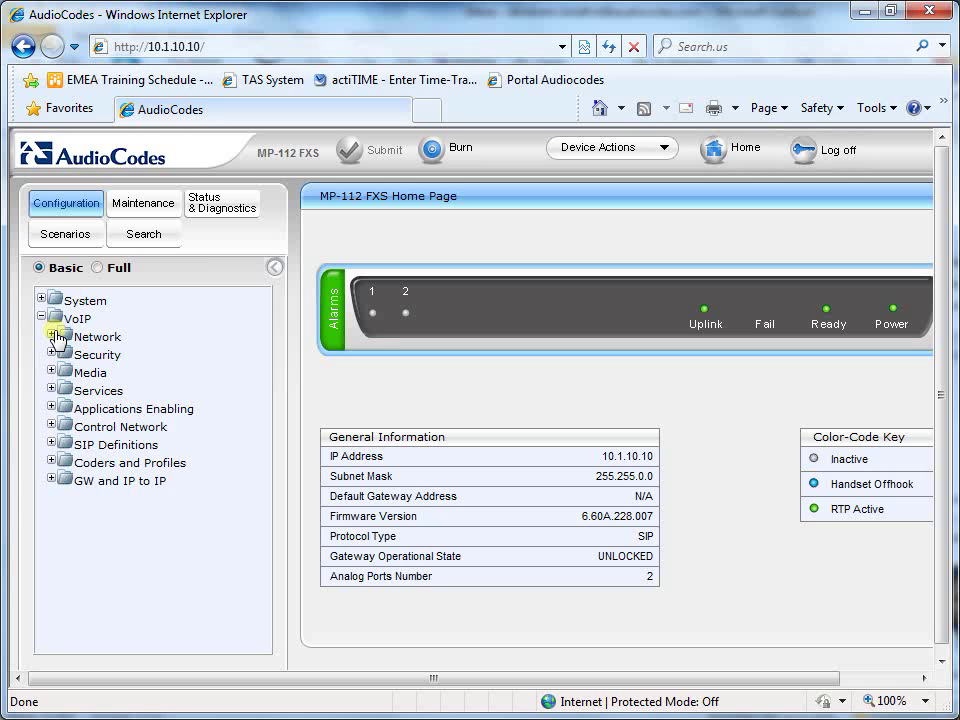
pyautogui.click(51, 336)
pyautogui.click(115, 361)
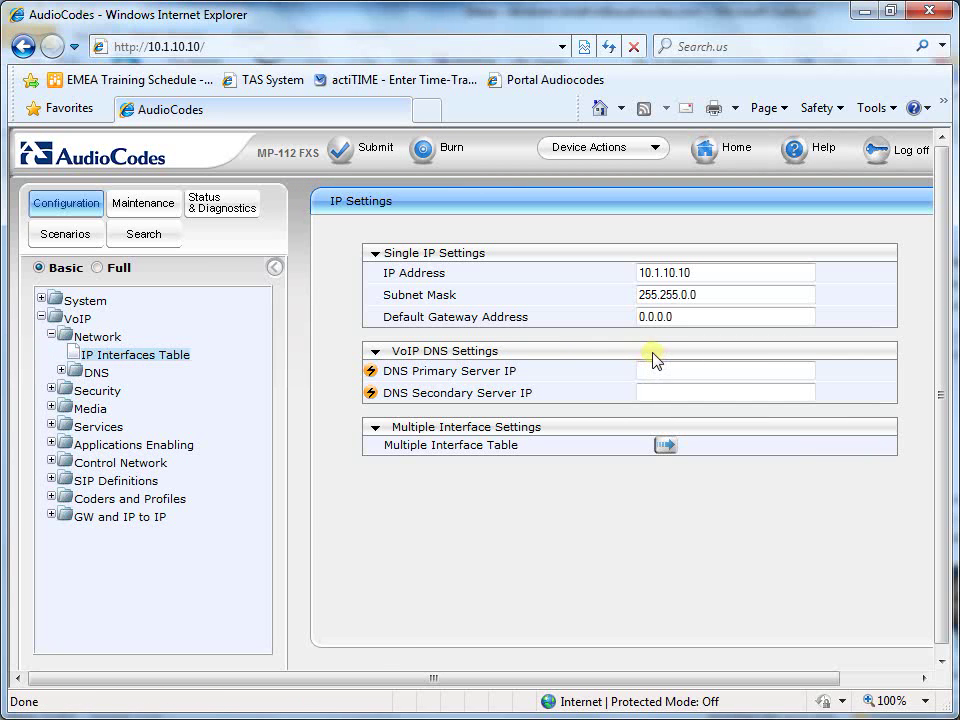
# Step: Change the IP Address field from 10.1.10.10 to 10.1.10.20 and submit it
pyautogui.click(699, 274)
pyautogui.press('BackSpace')
pyautogui.write('20')
pyautogui.press('BackSpace')
pyautogui.press('BackSpace')
pyautogui.press('BackSpace')
pyautogui.write('20')
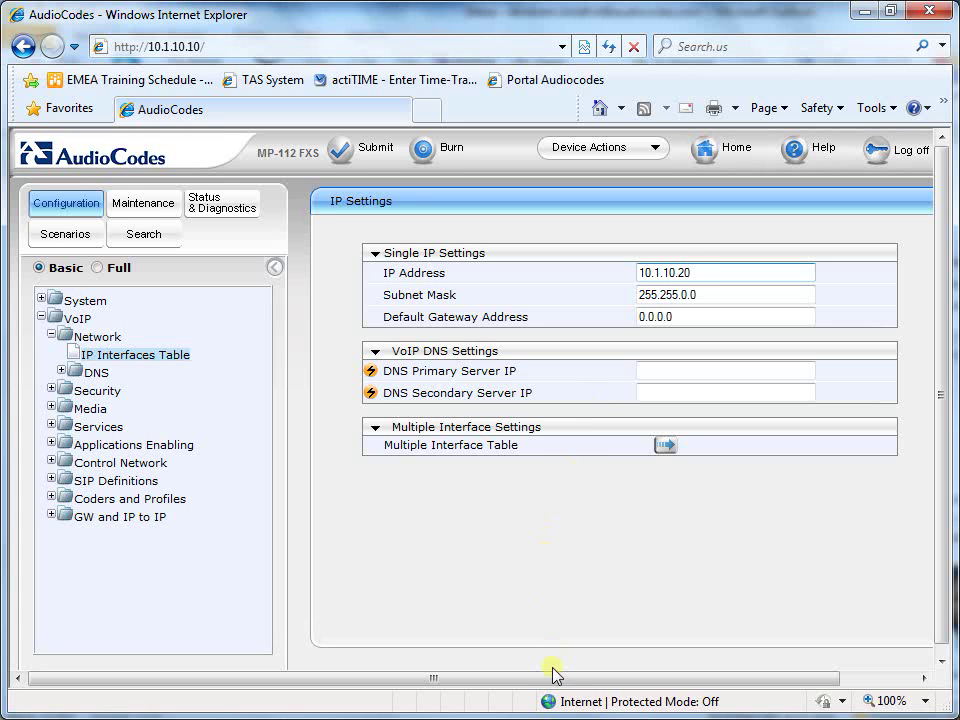
pyautogui.moveTo(553, 678); pyautogui.dragTo(684, 690)
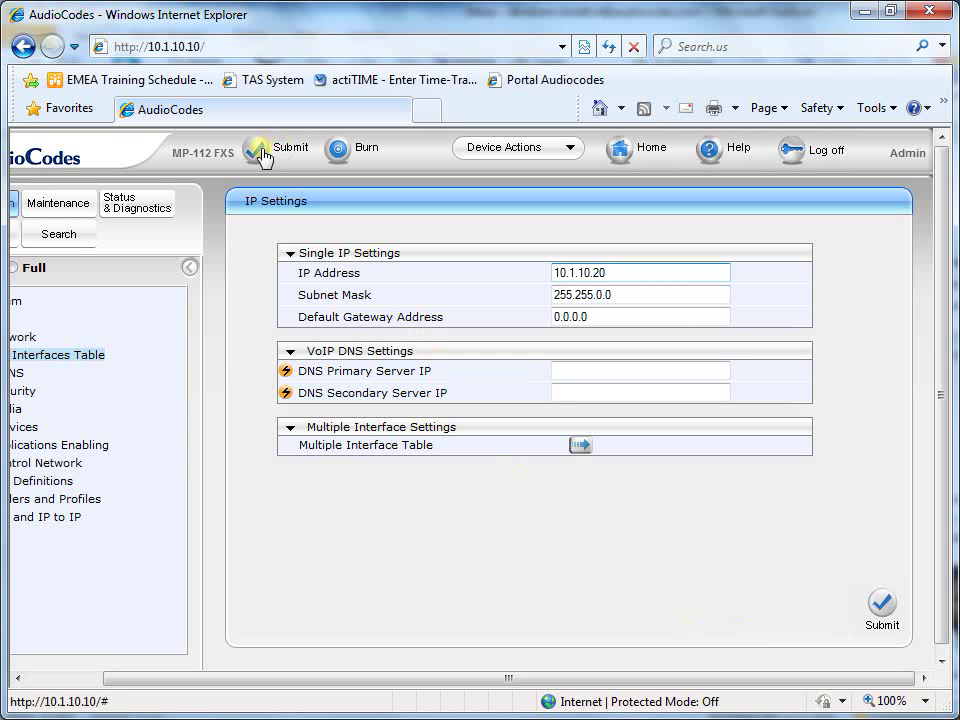
pyautogui.click(882, 606)
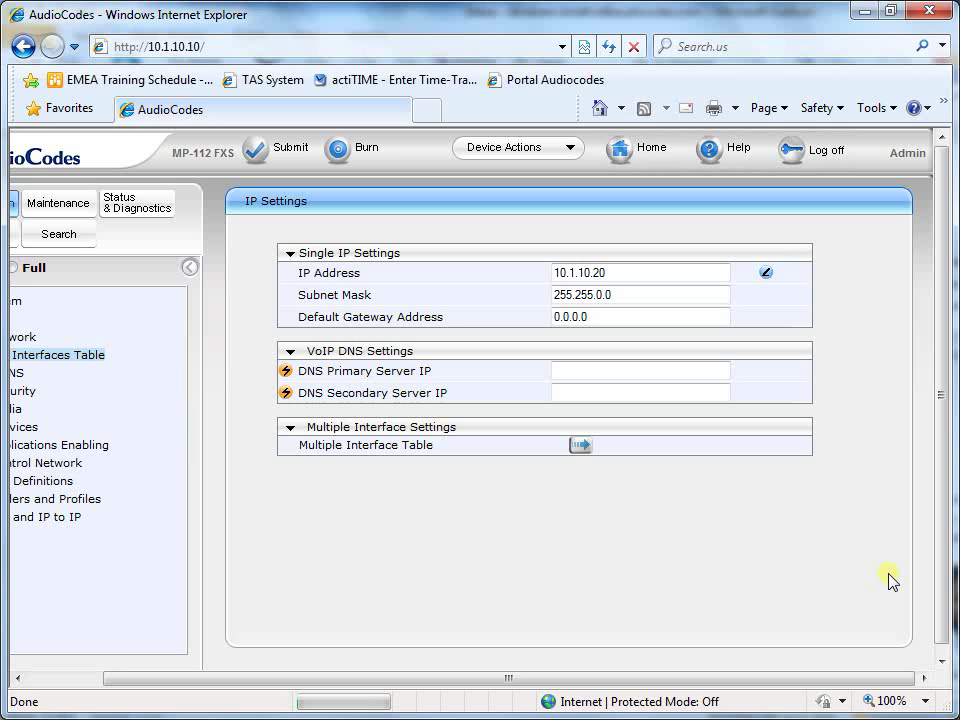
pyautogui.click(236, 47)
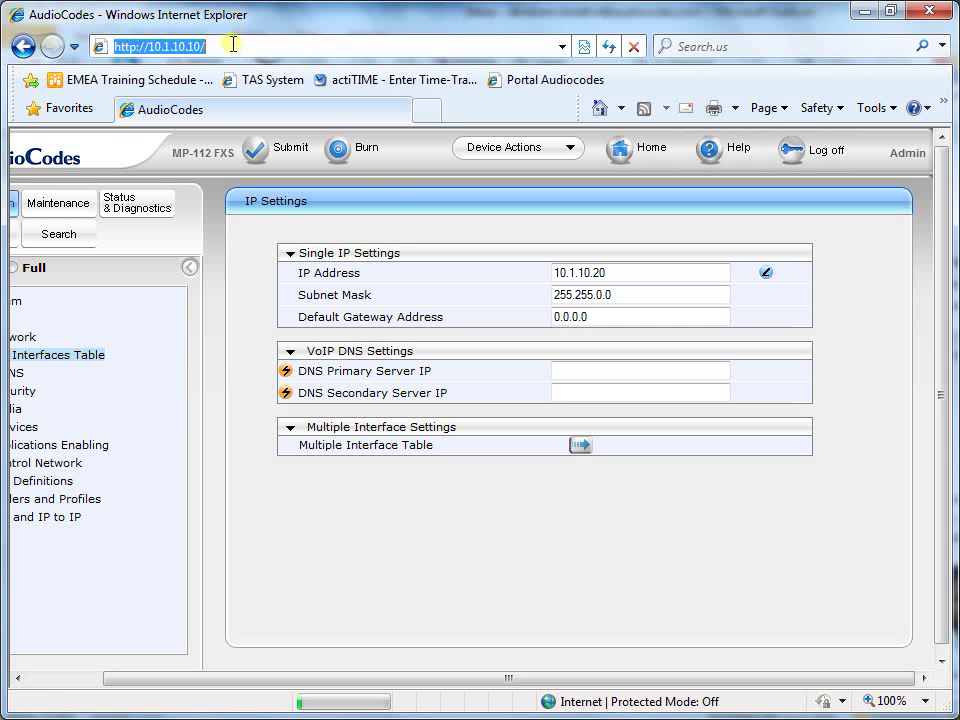
pyautogui.click(232, 44)
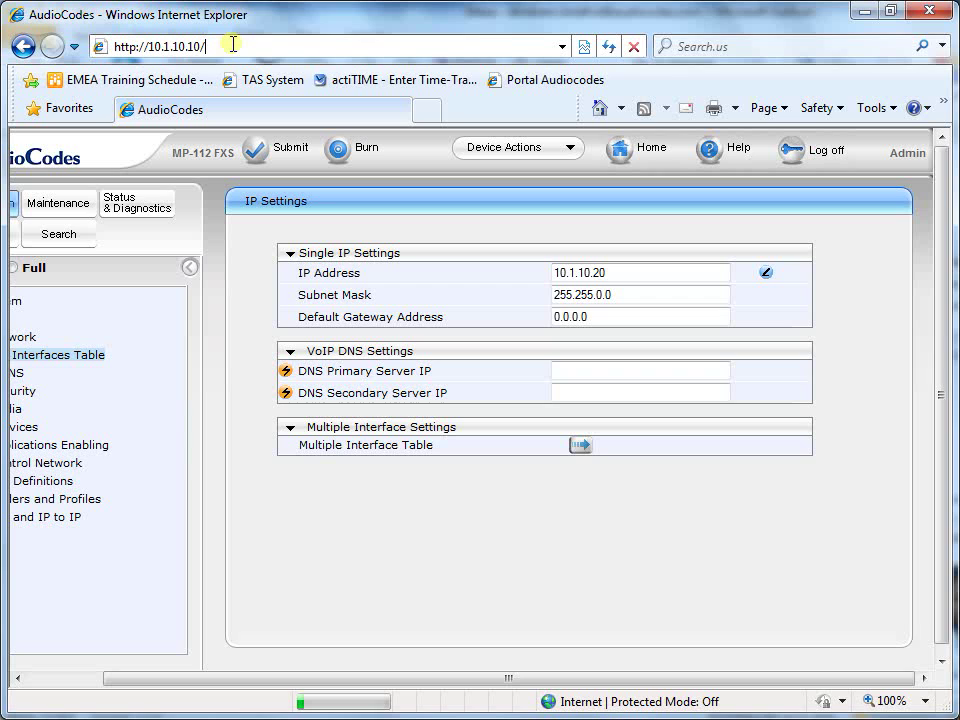
pyautogui.press('BackSpace')
pyautogui.press('BackSpace')
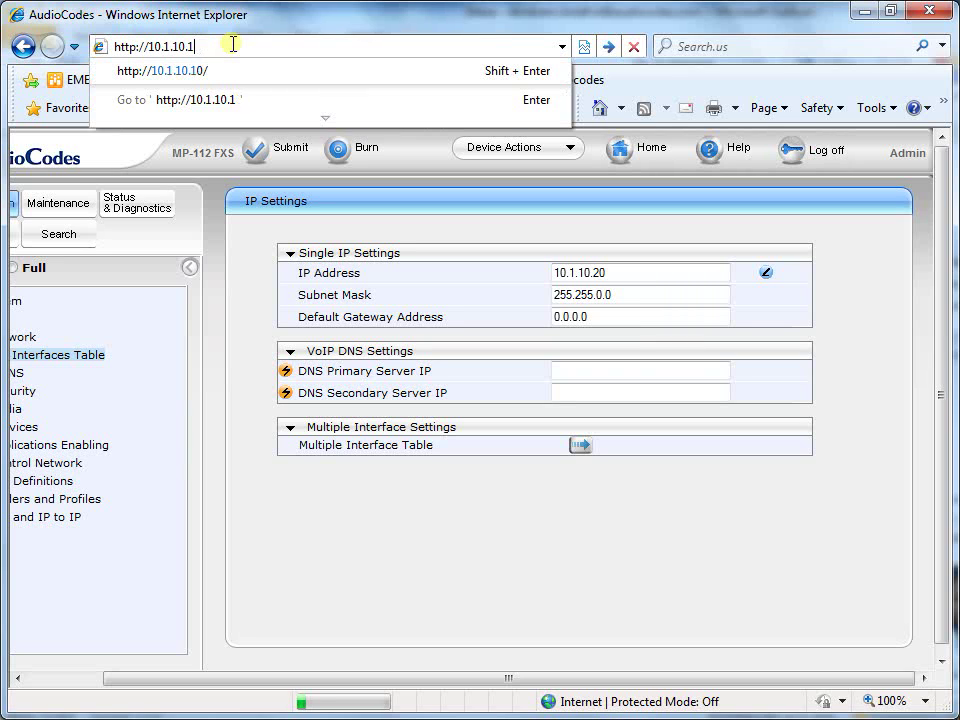
pyautogui.press('BackSpace')
pyautogui.write('20')
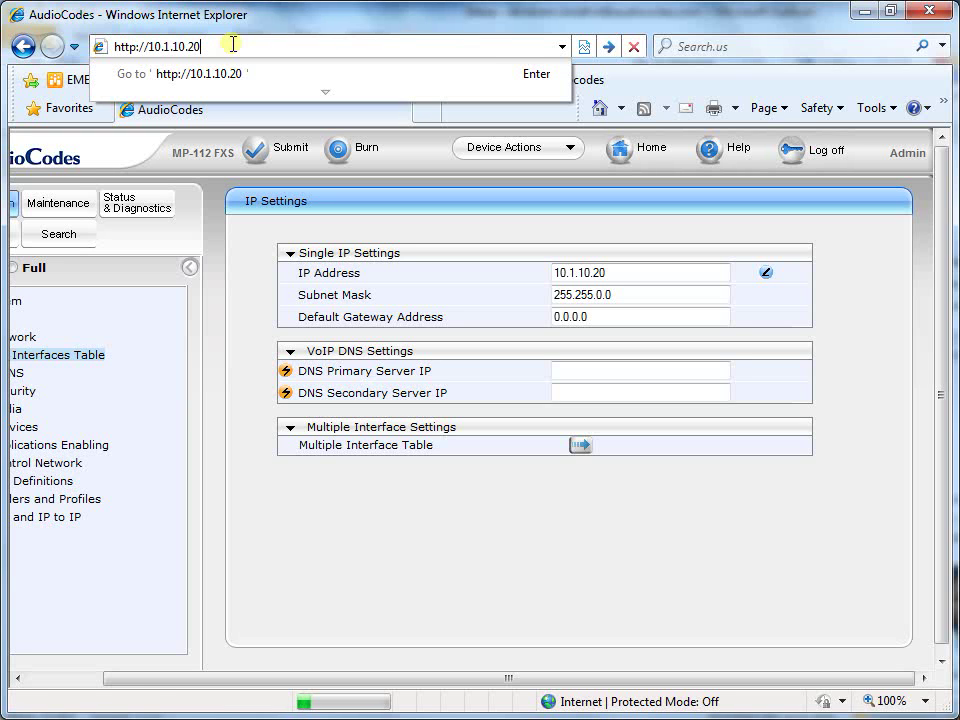
pyautogui.press('Return')
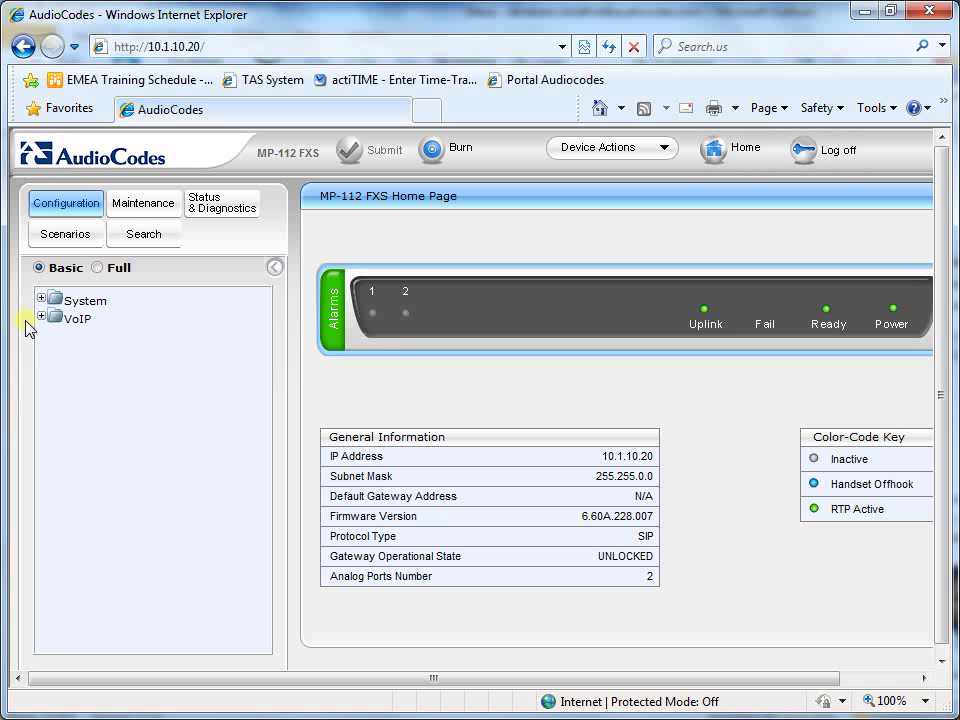
# Step: Reopen VoIP > Network > IP Interfaces Table to confirm IP 10.1.10.20 with mask 255.255.0.0
pyautogui.click(41, 316)
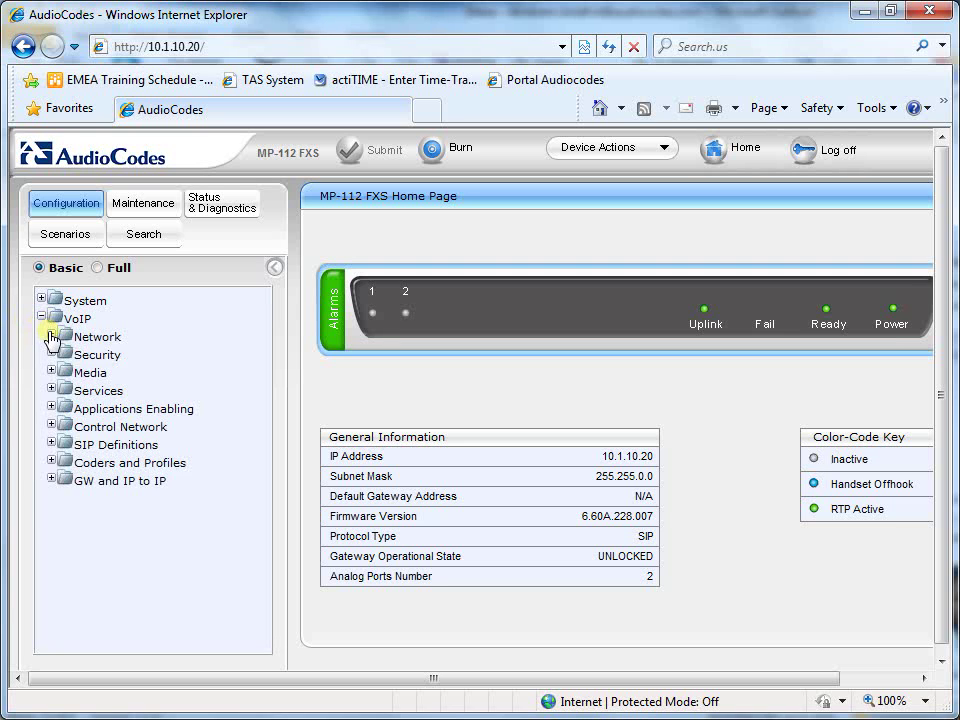
pyautogui.click(51, 334)
pyautogui.click(140, 355)
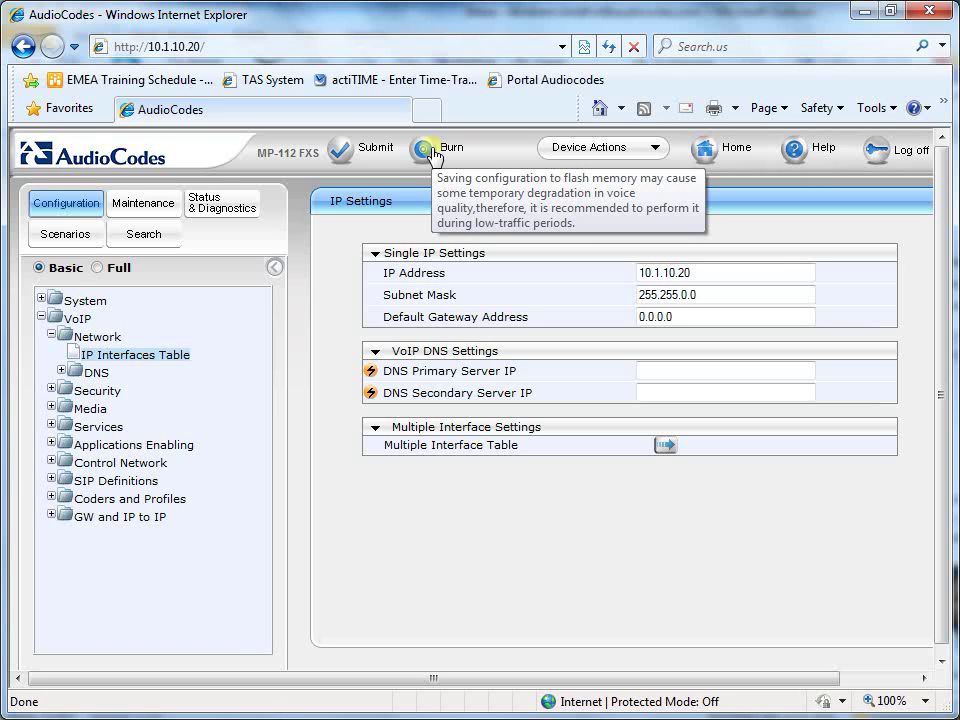
# Step: Start burning the configuration to flash with the toolbar's Burn button
pyautogui.click(430, 152)
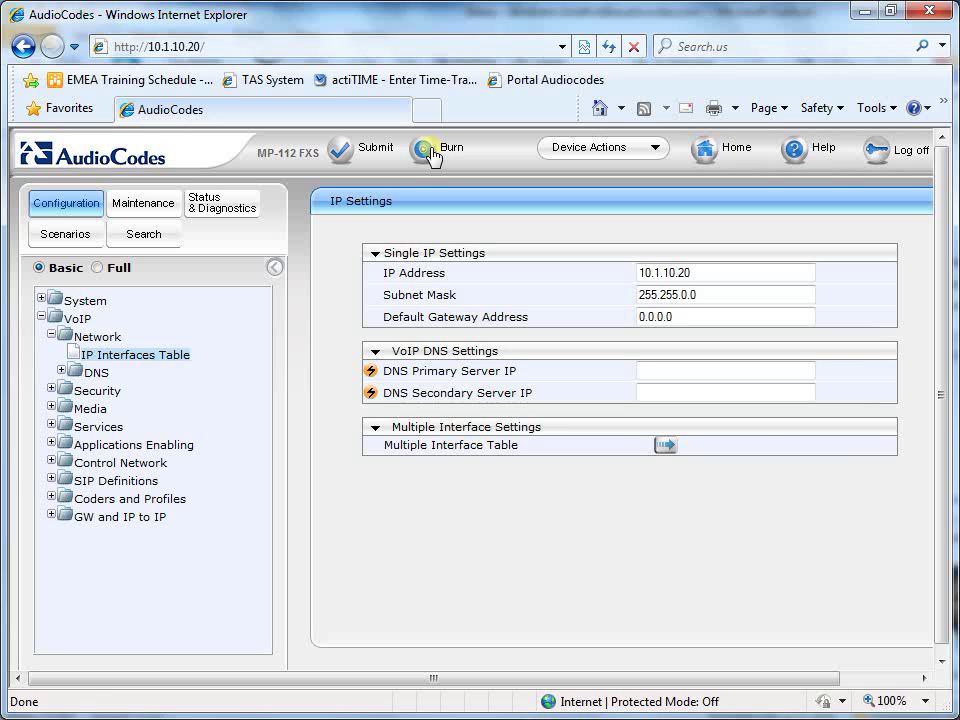